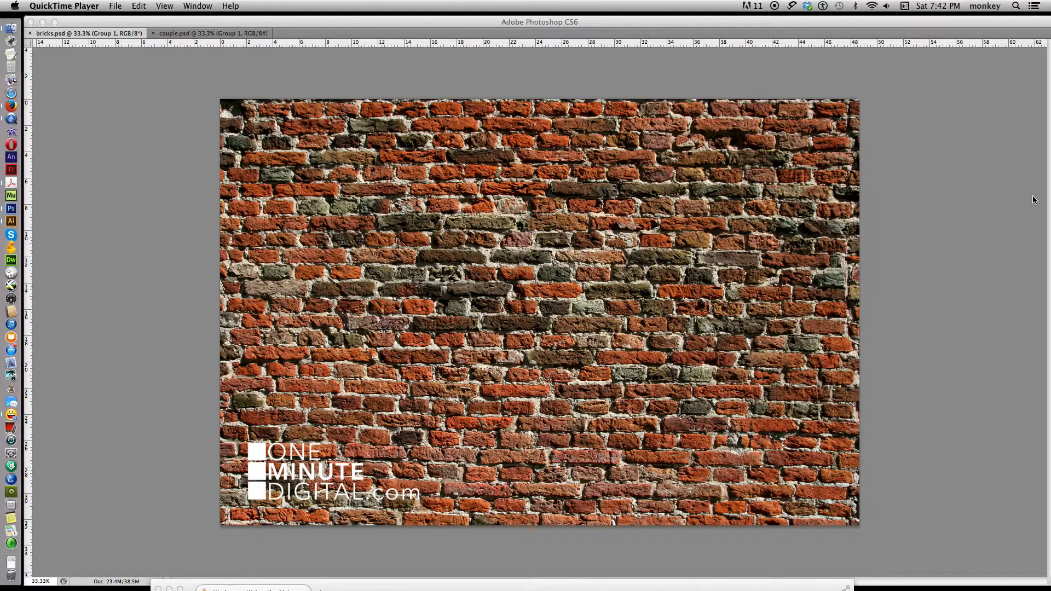
- Duplicate the Background layer of the brick image and hide the original Background layer
{"action": "left_click", "coordinate": [950, 137]}
{"action": "left_click", "coordinate": [991, 170]}
{"action": "left_click_drag", "start_coordinate": [990, 170], "coordinate": [1013, 373]}
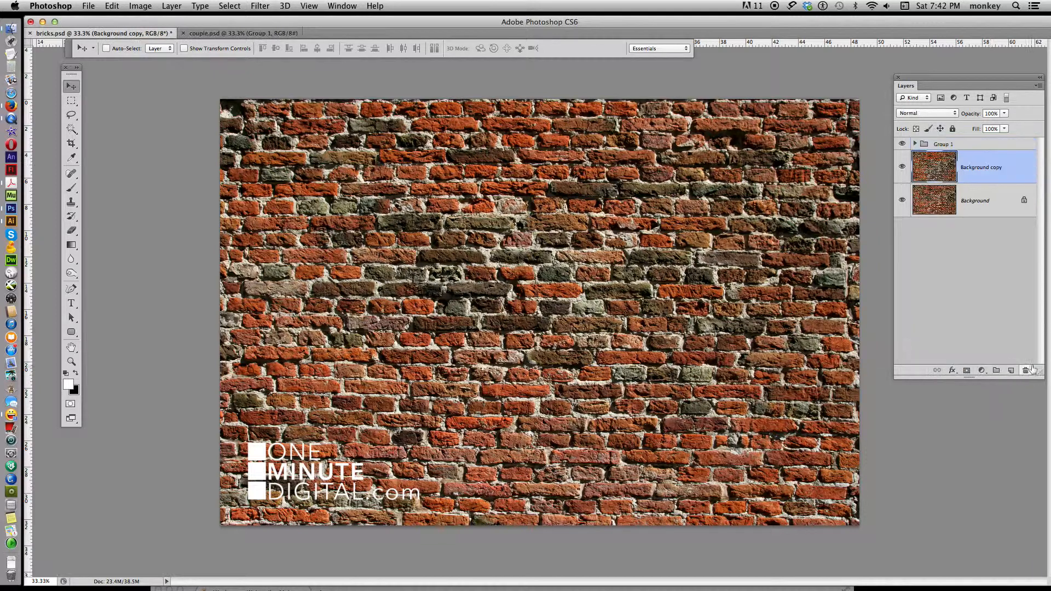
{"action": "left_click", "coordinate": [903, 200]}
- Extend the canvas upward by anchoring it at the bottom centre and setting the height to 35 inches
{"action": "left_click", "coordinate": [140, 6]}
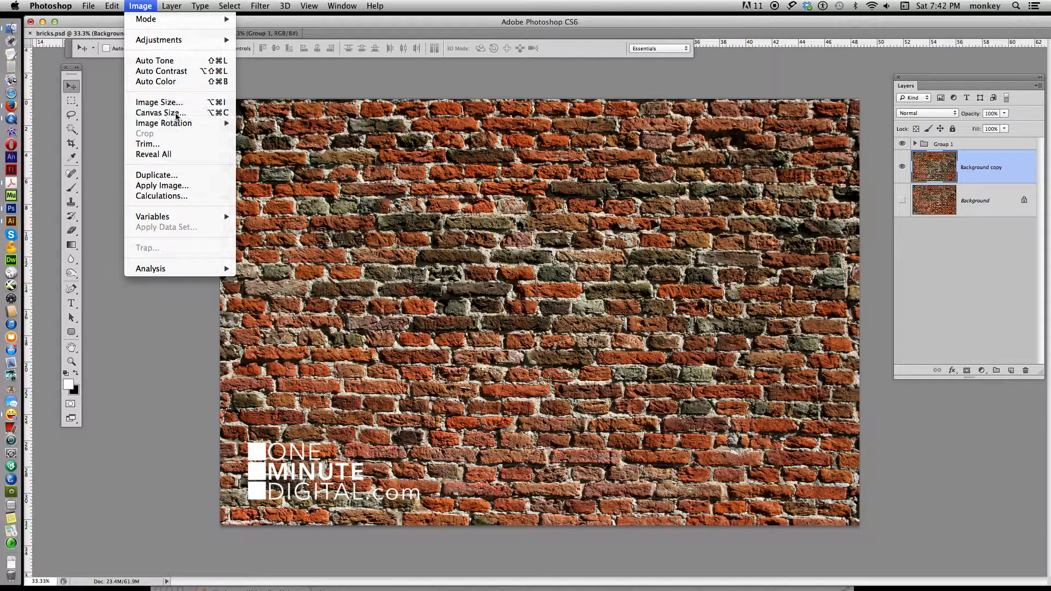
{"action": "left_click", "coordinate": [175, 114]}
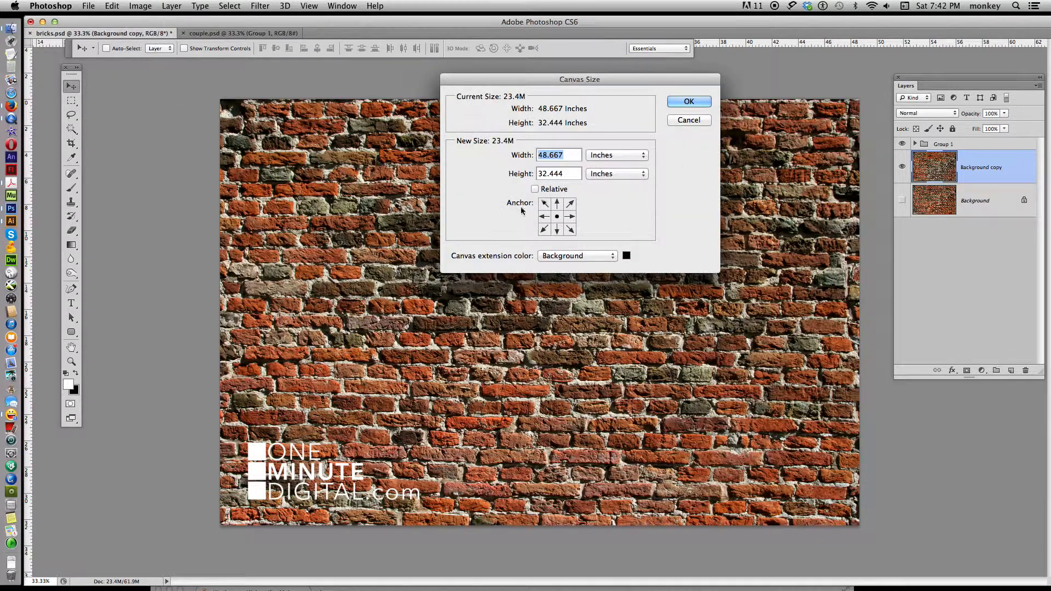
{"action": "left_click", "coordinate": [557, 230]}
{"action": "left_click_drag", "start_coordinate": [570, 174], "coordinate": [535, 174]}
{"action": "type", "text": "35"}
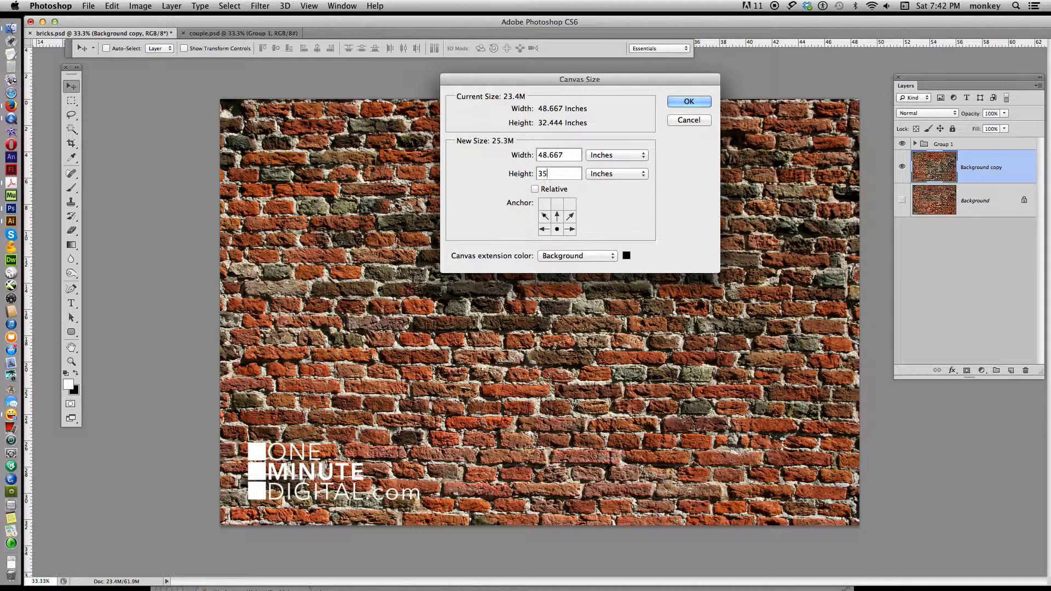
{"action": "key", "text": "Return"}
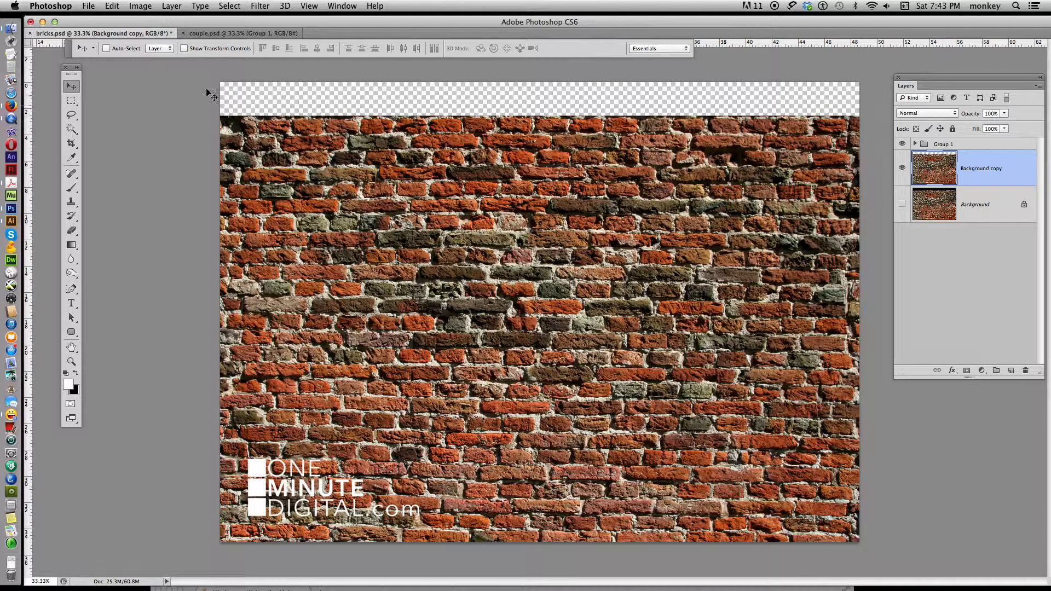
- Select the full-width empty strip above the wall with the Rectangular Marquee, overlapping the upper brick rows
{"action": "left_click", "coordinate": [71, 101]}
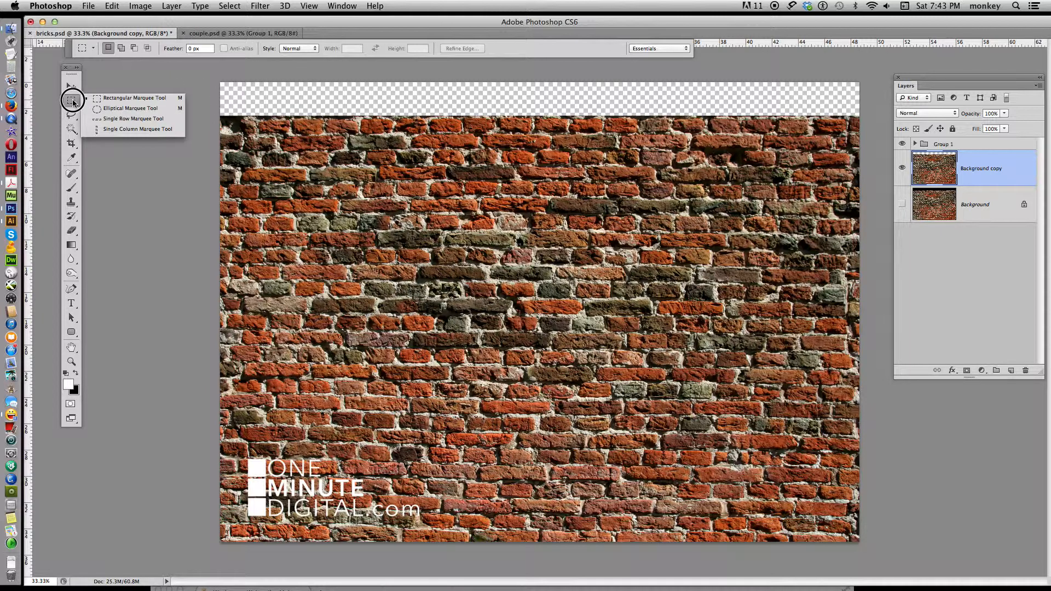
{"action": "left_click", "coordinate": [154, 99]}
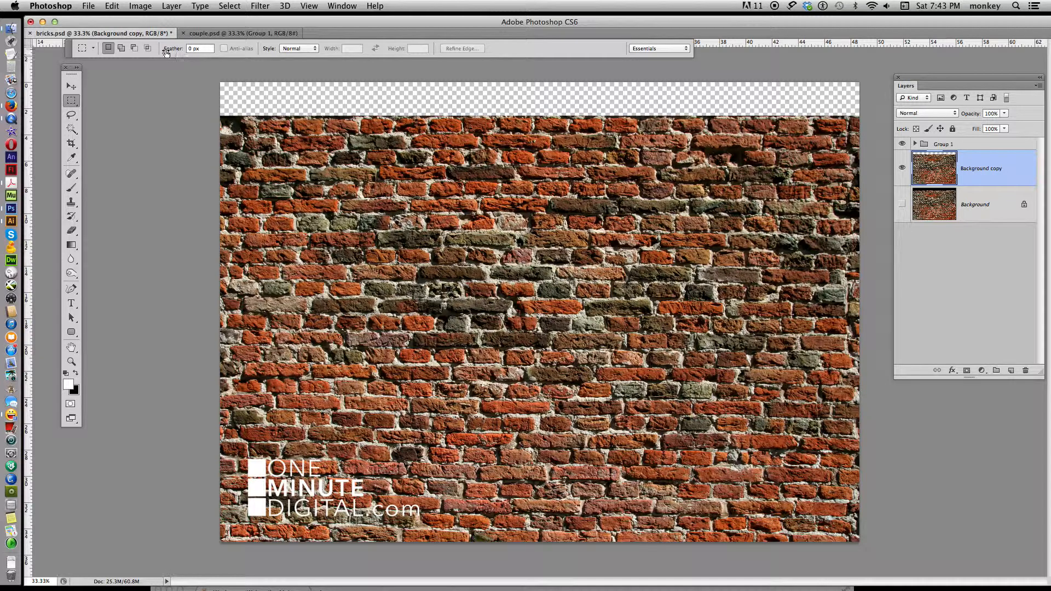
{"action": "left_click_drag", "start_coordinate": [201, 69], "coordinate": [875, 163]}
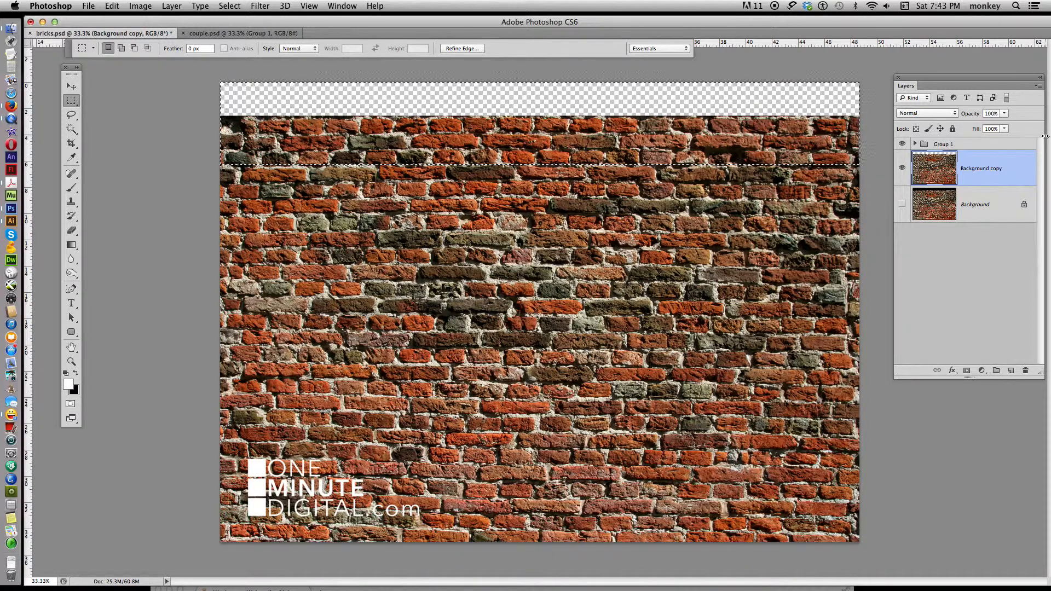
- Fill the selected strip using Content-Aware in Normal mode at 100% opacity, and deselect it
{"action": "key", "text": "shift+BackSpace"}
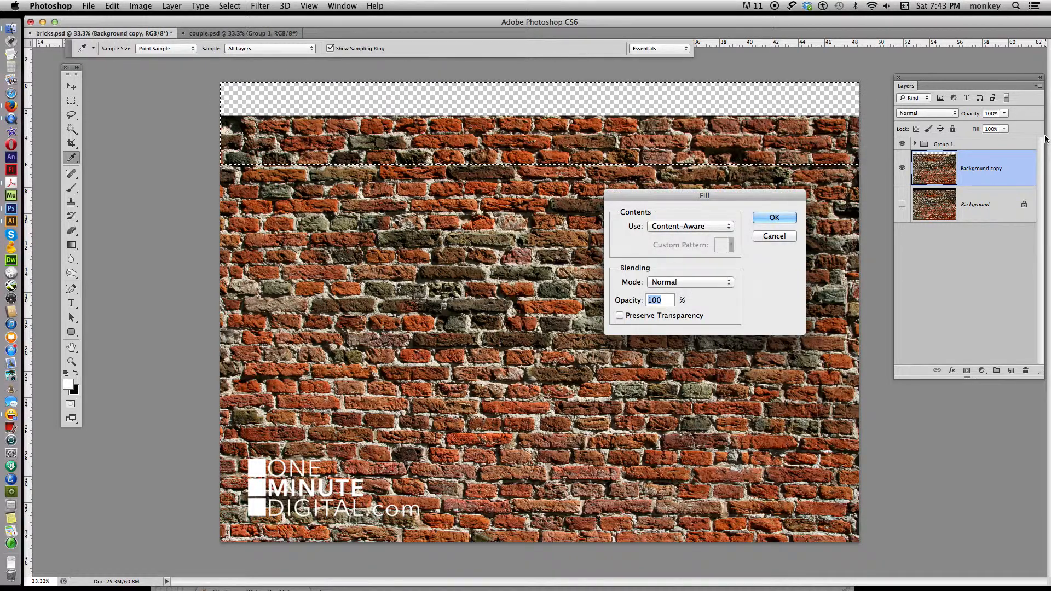
{"action": "left_click", "coordinate": [713, 229]}
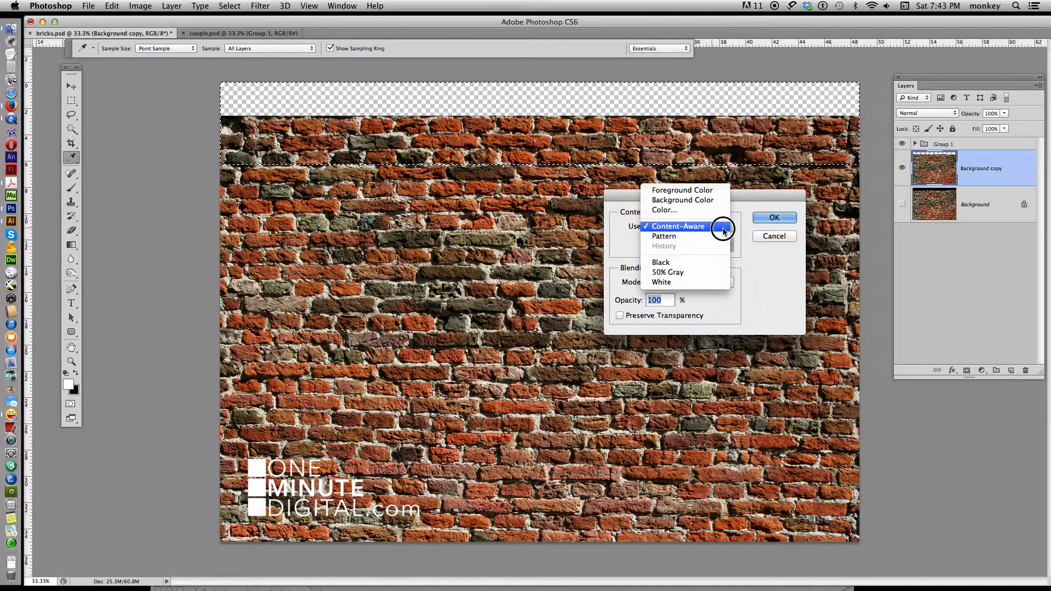
{"action": "left_click", "coordinate": [723, 230]}
{"action": "left_click", "coordinate": [697, 282]}
{"action": "left_click", "coordinate": [698, 284]}
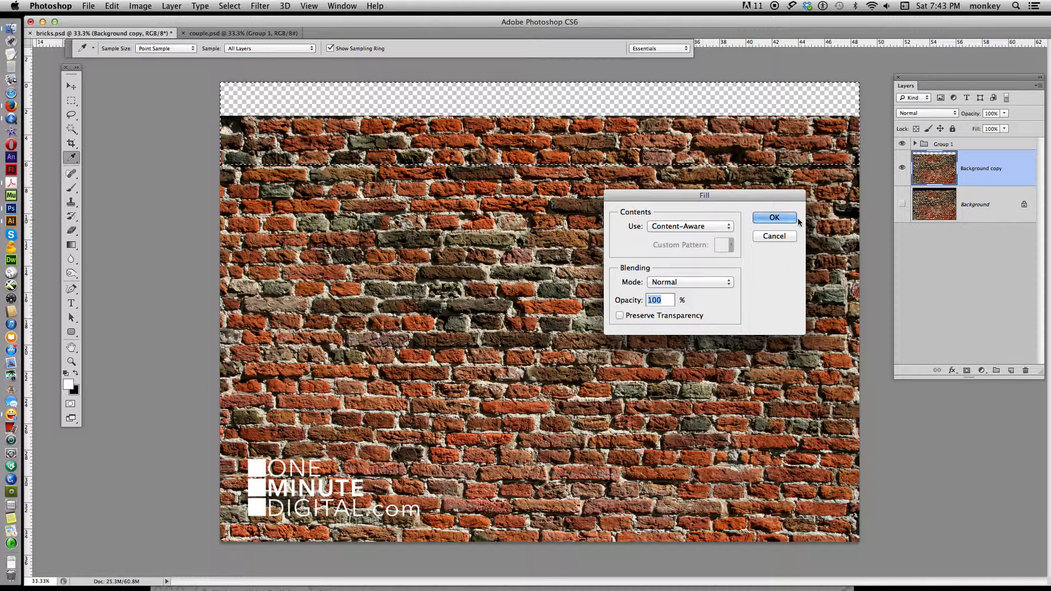
{"action": "key", "text": "Return"}
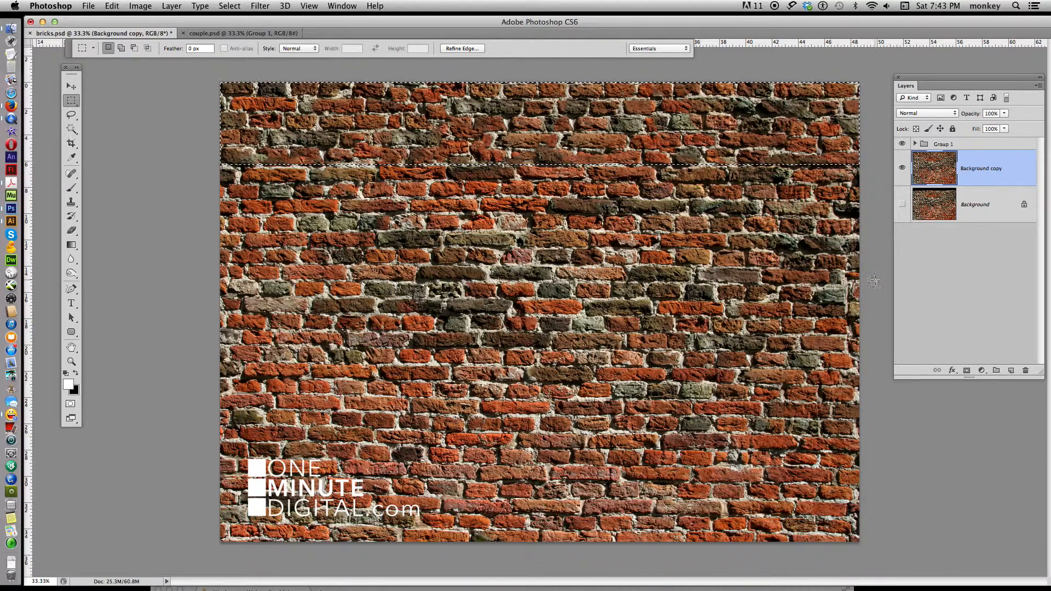
{"action": "key", "text": "super+d"}
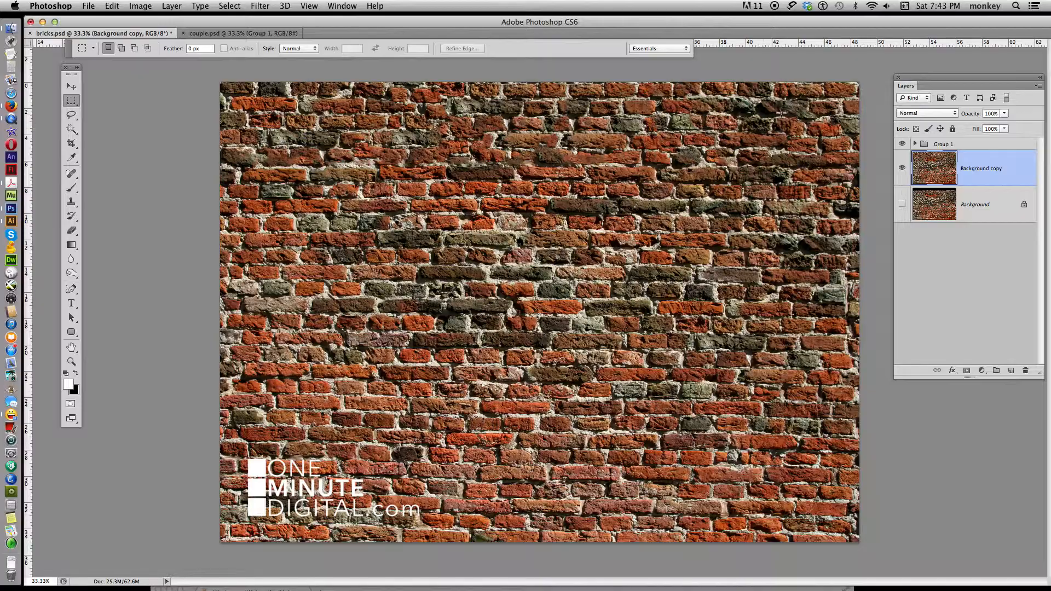
{"action": "key", "text": "super+1"}
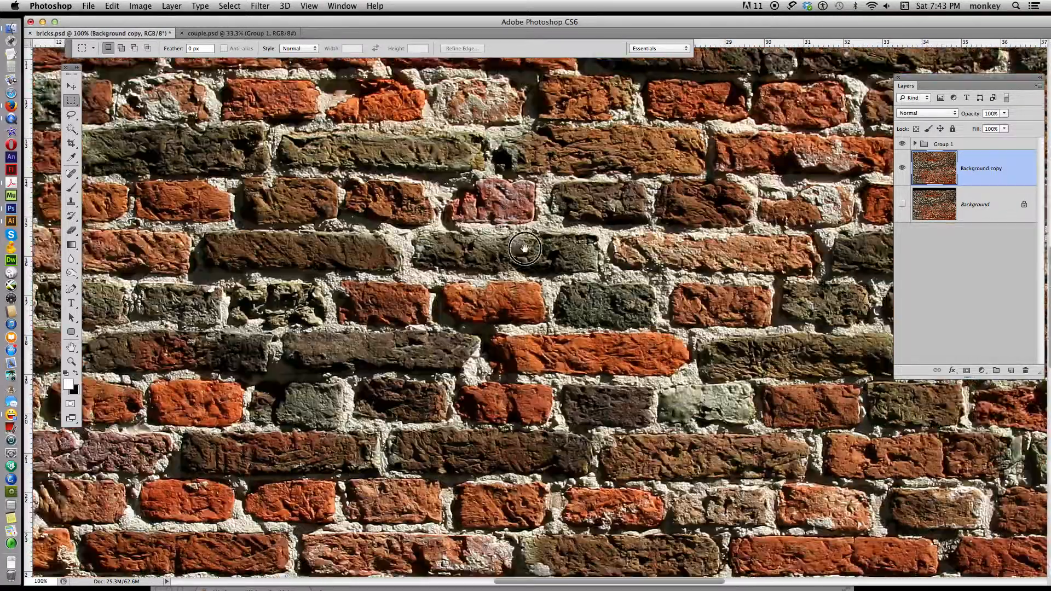
{"action": "left_click_drag", "start_coordinate": [525, 249], "coordinate": [759, 539]}
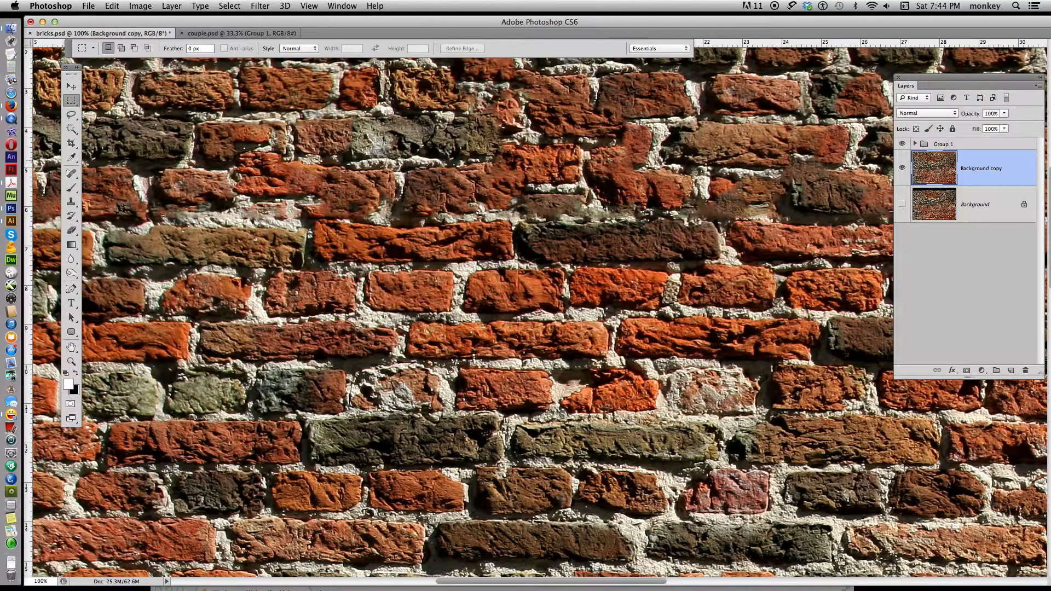
{"action": "key", "text": "super+minus"}
{"action": "key", "text": "super+minus"}
{"action": "key", "text": "super+minus"}
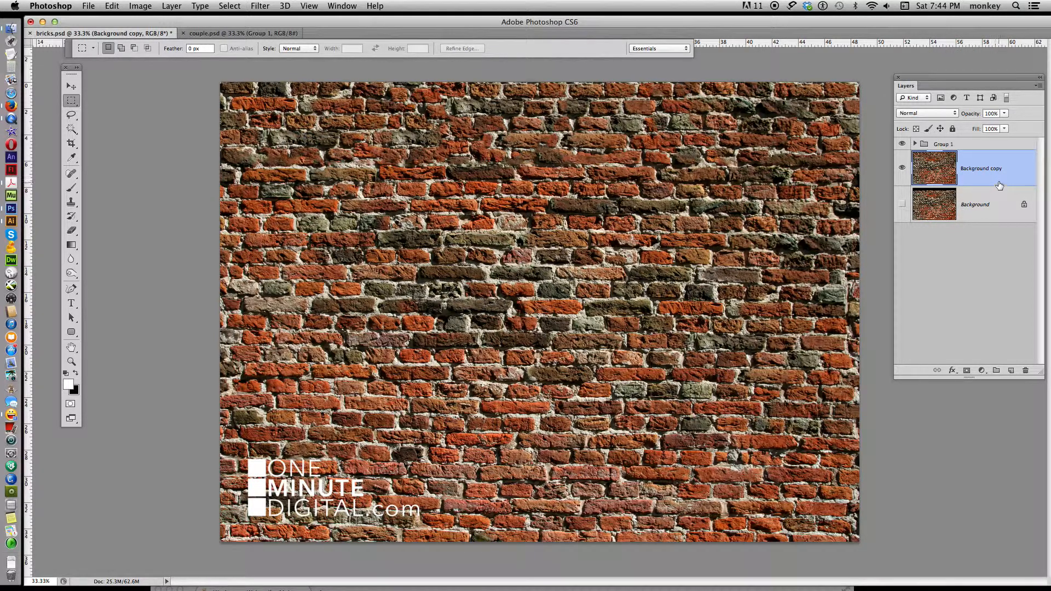
- Switch to the couple.psd document, duplicate its Background layer and hide the original Background layer
{"action": "left_click", "coordinate": [237, 34]}
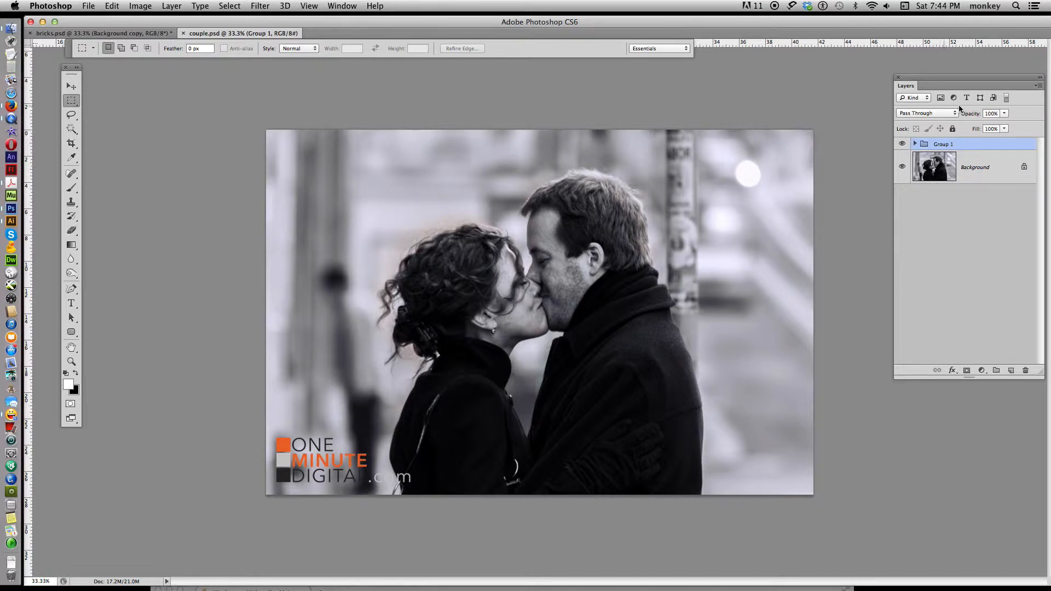
{"action": "left_click_drag", "start_coordinate": [995, 173], "coordinate": [1014, 374]}
{"action": "left_click", "coordinate": [902, 200]}
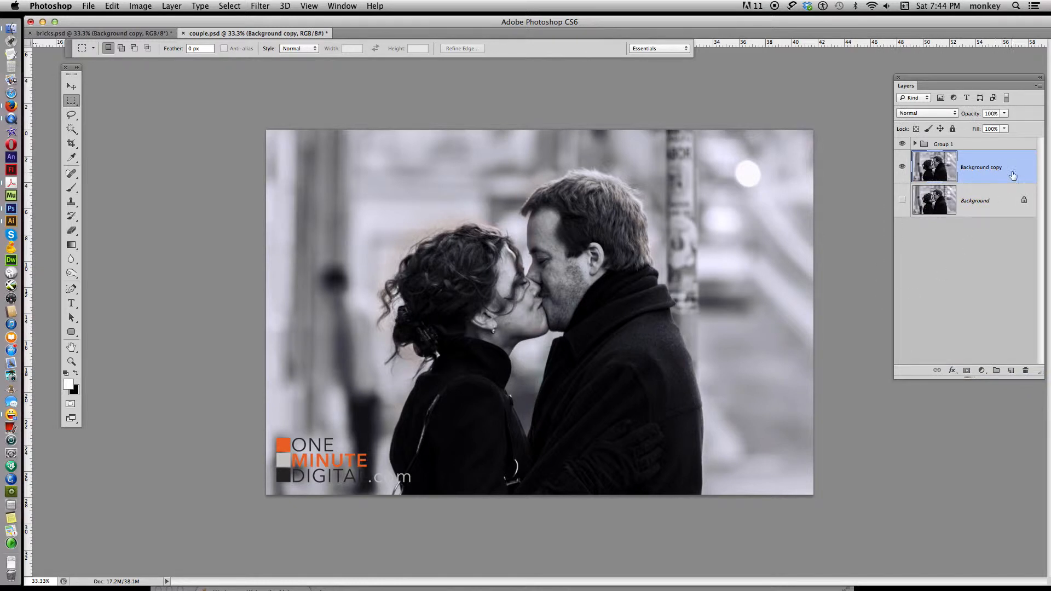
- Extend the couple photo's canvas upward with a bottom-centre anchor and a height of 30 inches
{"action": "left_click", "coordinate": [148, 7]}
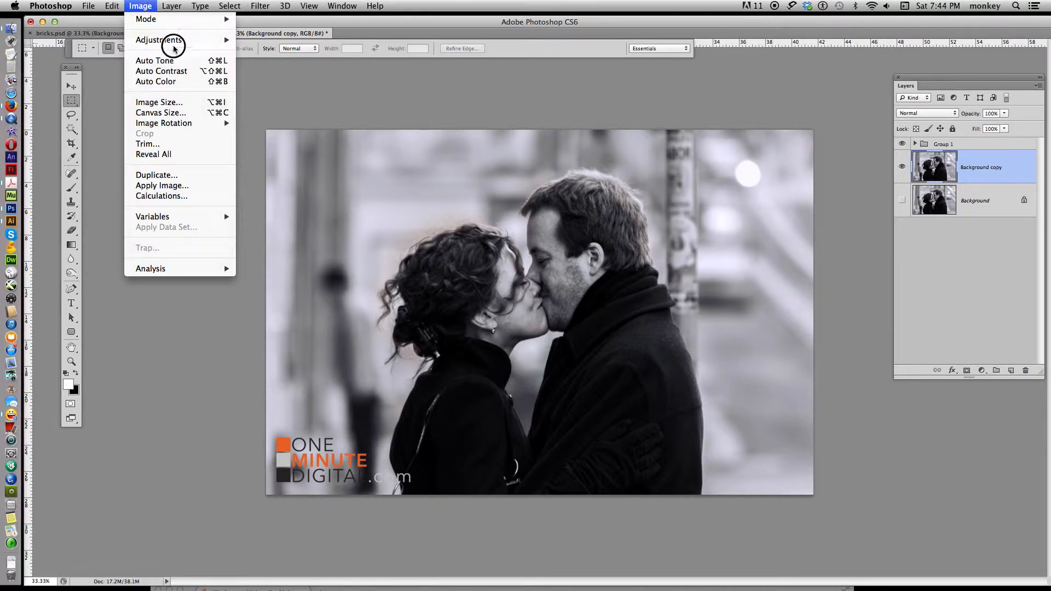
{"action": "left_click", "coordinate": [196, 116]}
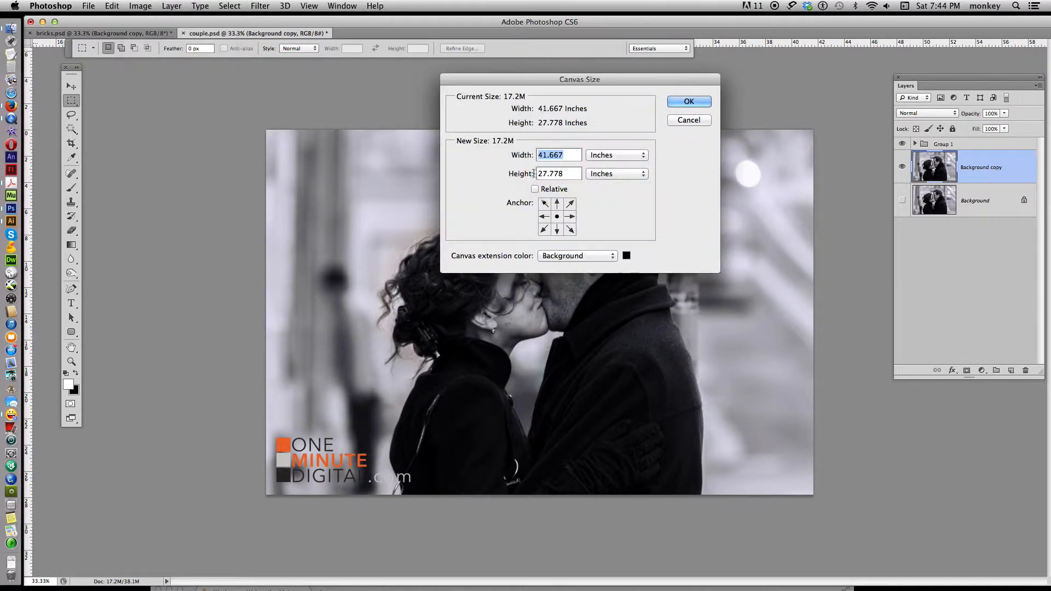
{"action": "left_click", "coordinate": [557, 230]}
{"action": "double_click", "coordinate": [542, 174]}
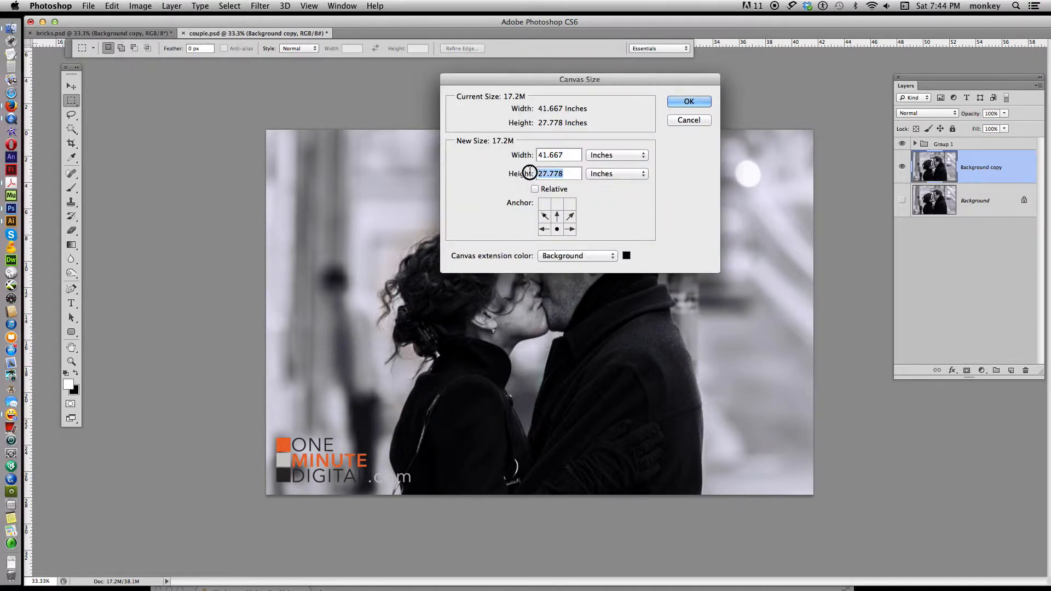
{"action": "type", "text": "30"}
{"action": "key", "text": "Return"}
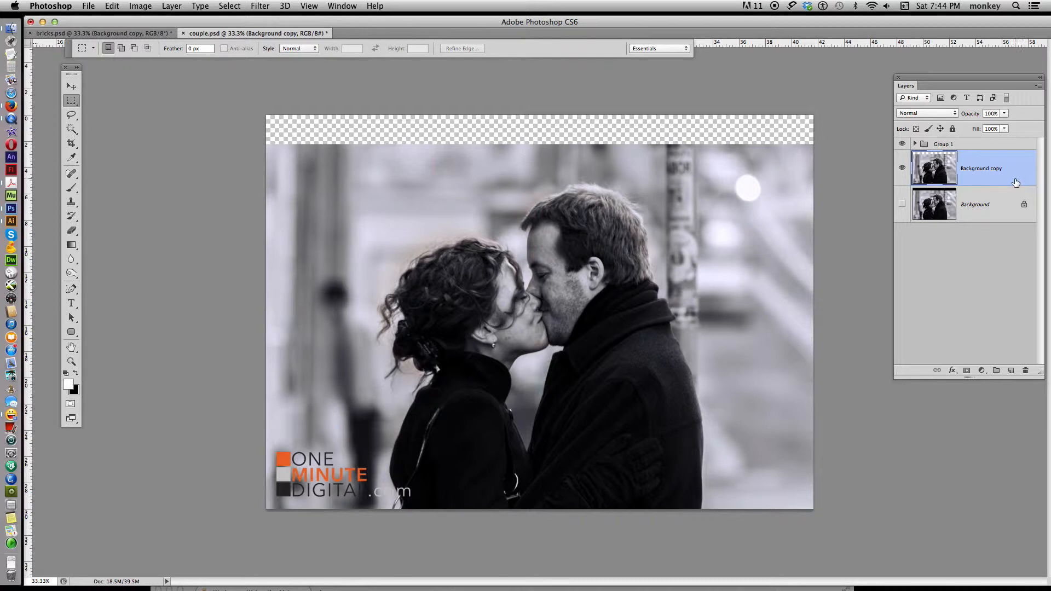
- Select the empty strip above the couple photo across its full width, slightly overlapping the picture's upper edge
{"action": "left_click_drag", "start_coordinate": [73, 108], "coordinate": [170, 104]}
{"action": "left_click", "coordinate": [248, 94]}
{"action": "left_click_drag", "start_coordinate": [449, 126], "coordinate": [859, 152]}
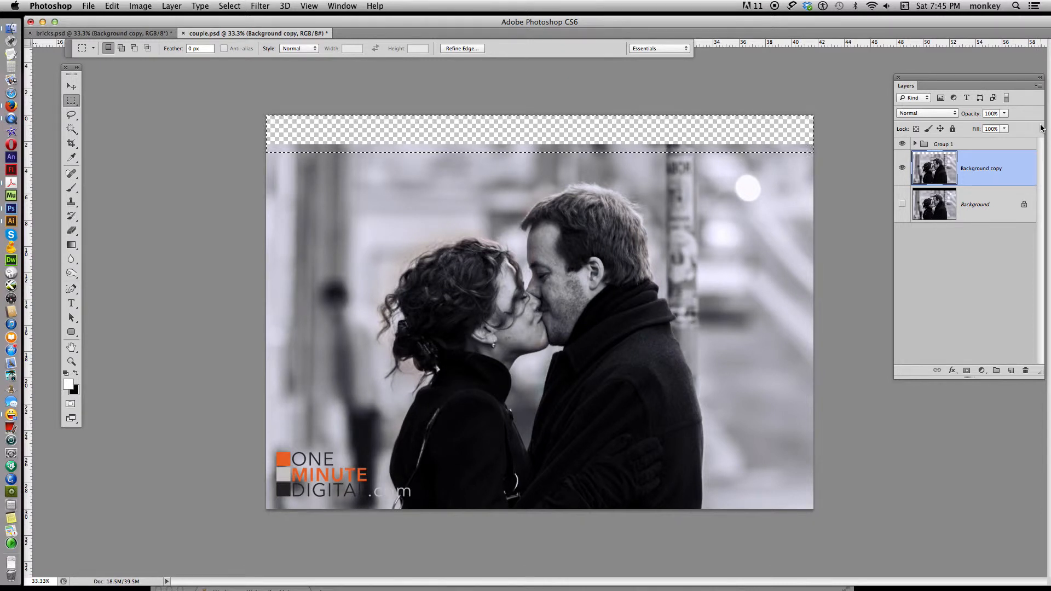
- Fill the selected strip above the couple using Content-Aware in Normal mode at 100% opacity, and clear the selection
{"action": "key", "text": "shift+BackSpace"}
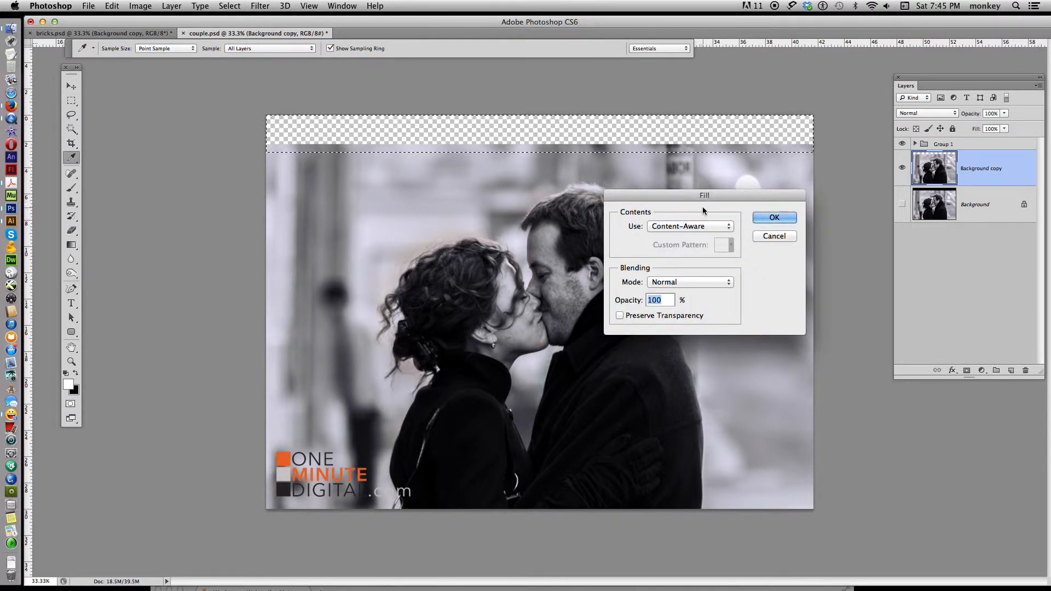
{"action": "left_click", "coordinate": [707, 226]}
{"action": "left_click", "coordinate": [715, 227]}
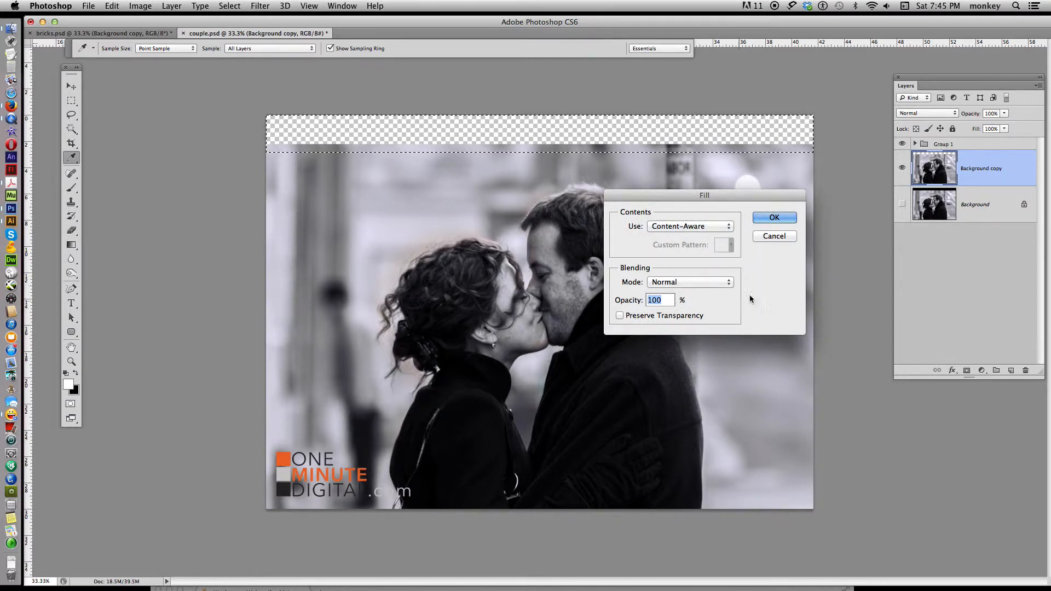
{"action": "left_click", "coordinate": [772, 219]}
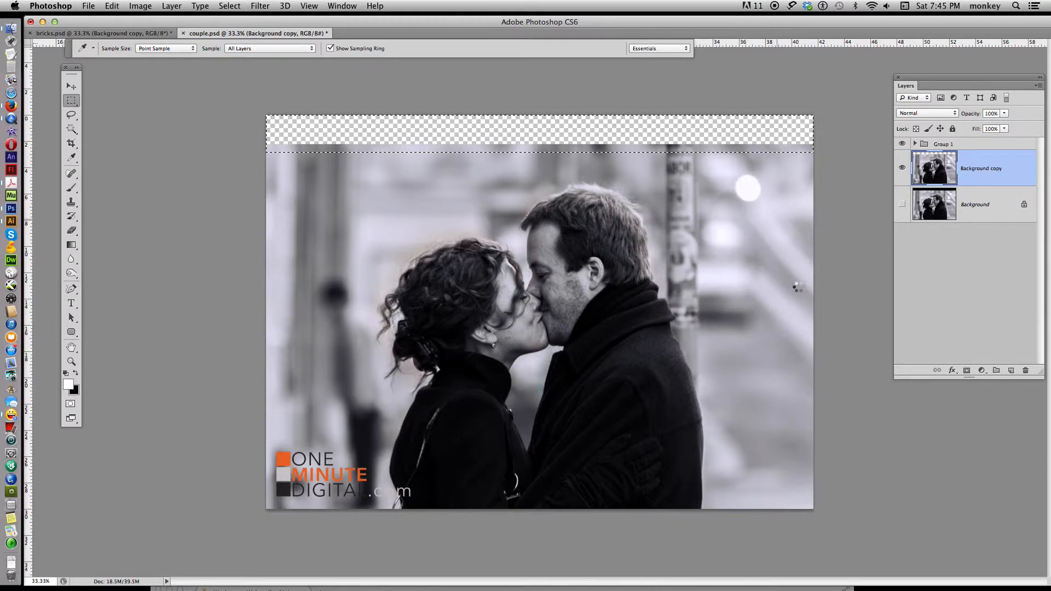
{"action": "left_click", "coordinate": [843, 257]}
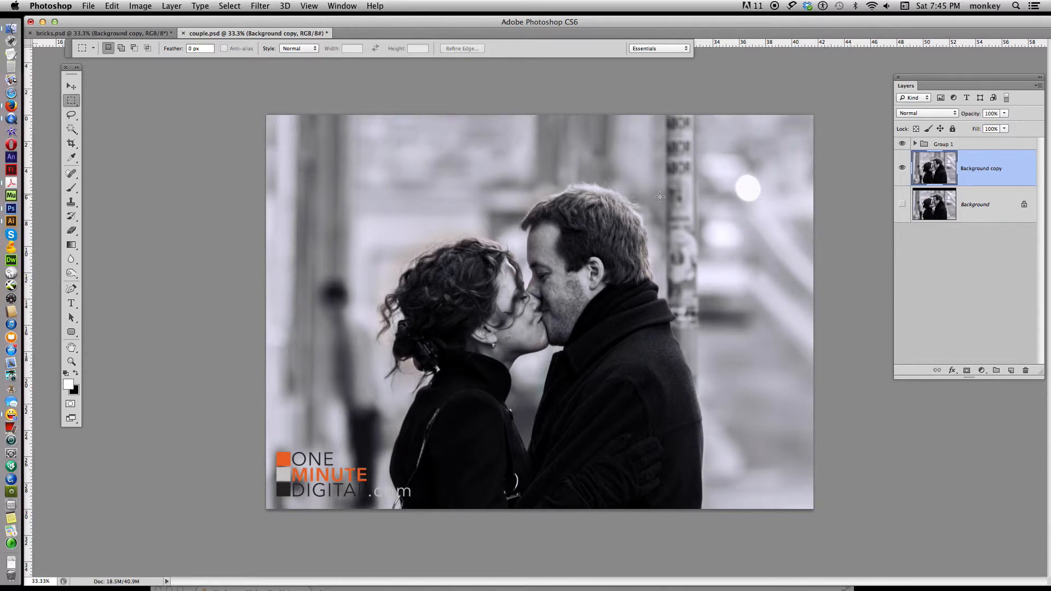
{"action": "key", "text": "super+plus"}
{"action": "key", "text": "super+plus"}
{"action": "left_click_drag", "start_coordinate": [696, 144], "coordinate": [516, 332]}
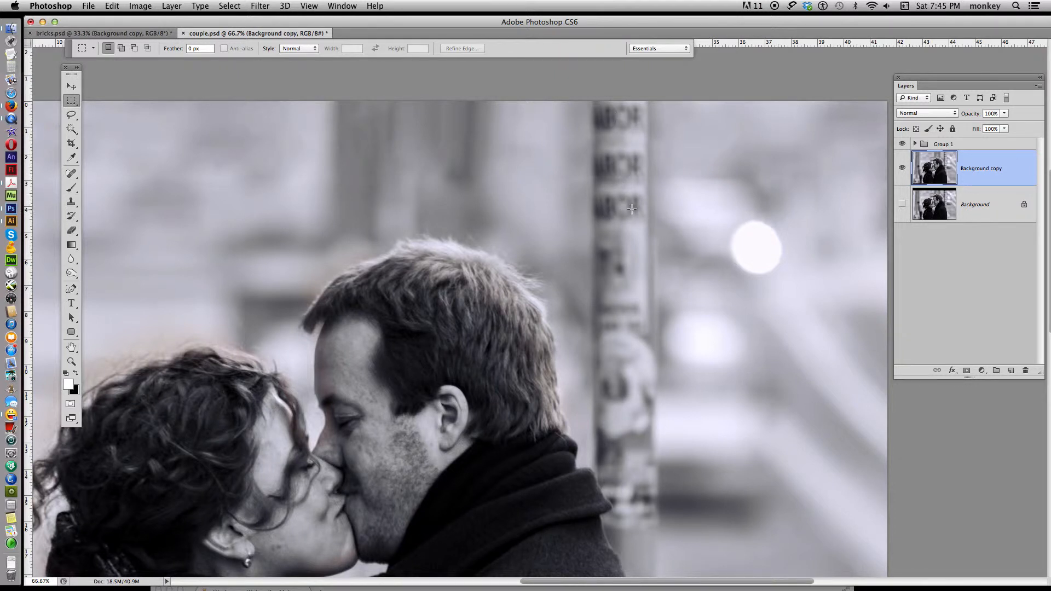
{"action": "key", "text": "super+minus"}
{"action": "key", "text": "super+minus"}
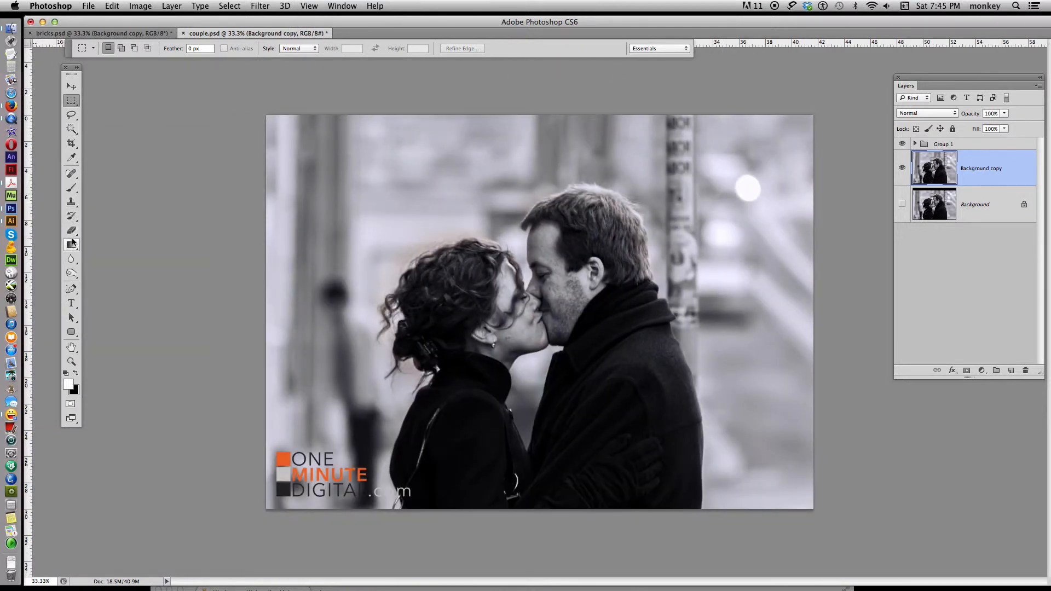
- Add a white 40 pt text line with the couple's first names in capitals, joined by AND, near the photo's upper edge
{"action": "left_click", "coordinate": [72, 303]}
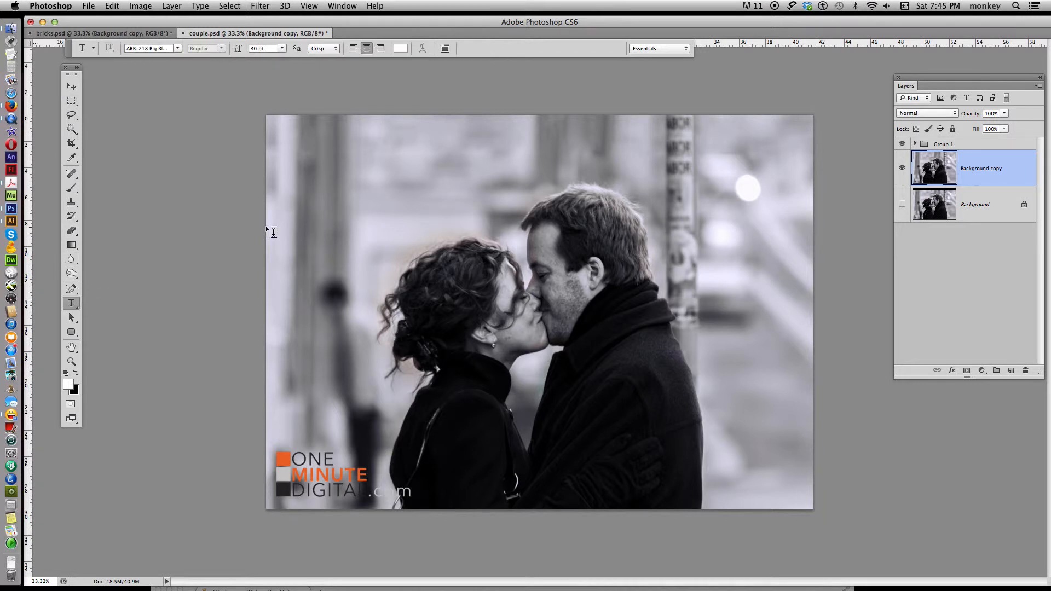
{"action": "left_click", "coordinate": [363, 175]}
{"action": "type", "text": "JANE AND"}
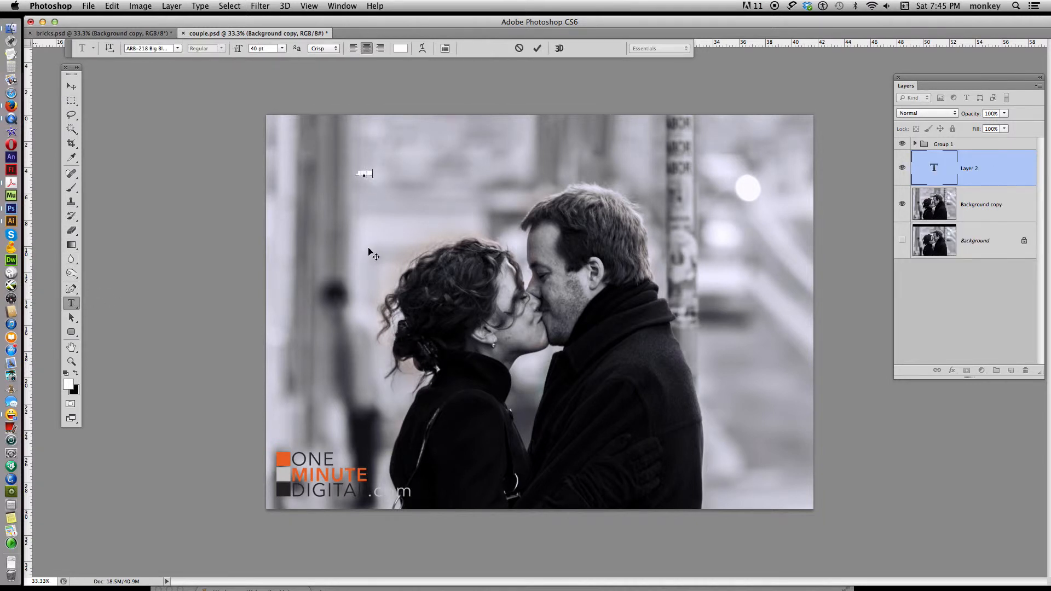
{"action": "type", "text": " JOE"}
- Scale the names text to about 624% and position it across the extended area above the couple's heads
{"action": "left_click", "coordinate": [71, 87]}
{"action": "key", "text": "super+t"}
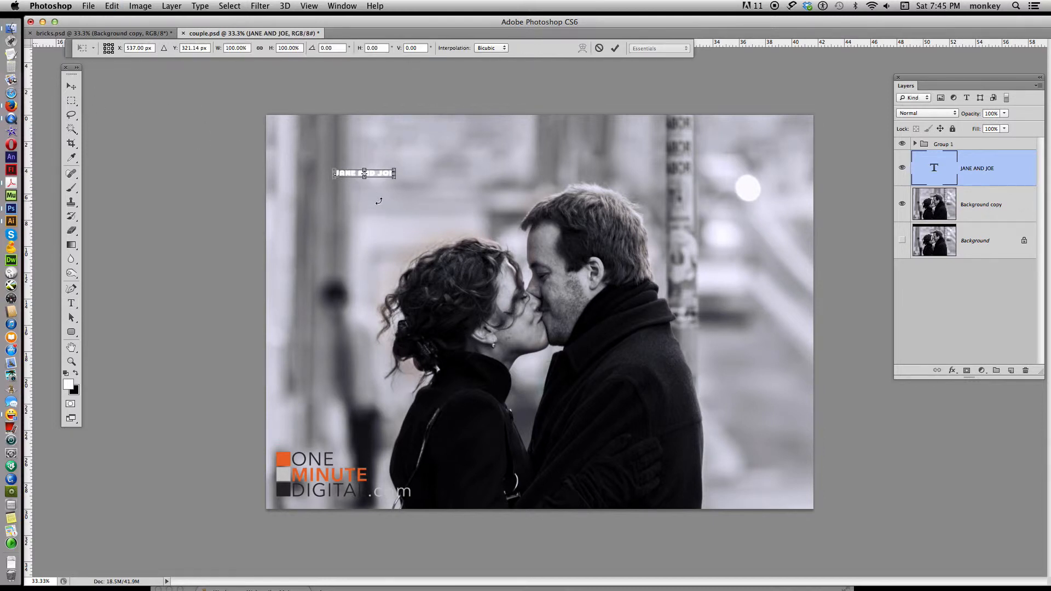
{"action": "left_click_drag", "start_coordinate": [396, 177], "coordinate": [709, 255]}
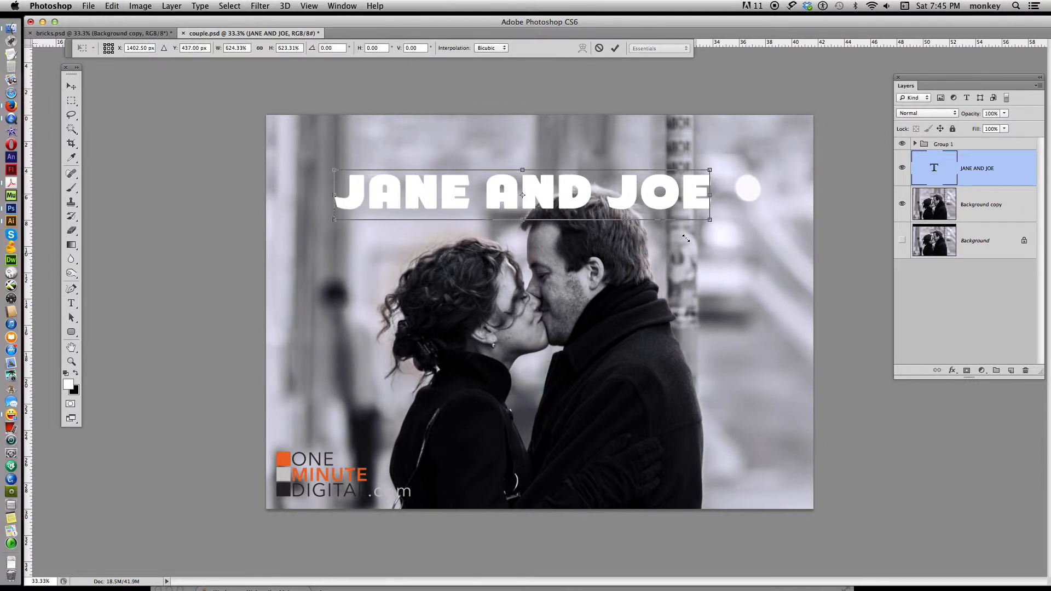
{"action": "left_click_drag", "start_coordinate": [657, 194], "coordinate": [677, 157]}
{"action": "key", "text": "Return"}
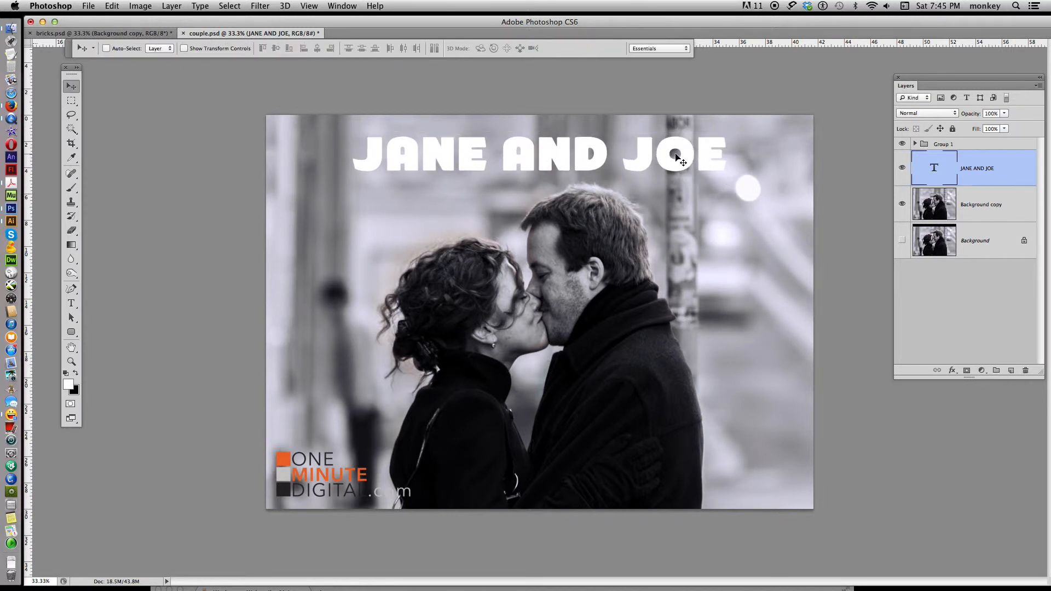
{"action": "mouse_move", "coordinate": [710, 150]}
{"action": "left_mouse_down"}
{"action": "mouse_move", "coordinate": [706, 178]}
{"action": "mouse_move", "coordinate": [696, 160]}
{"action": "left_mouse_up"}
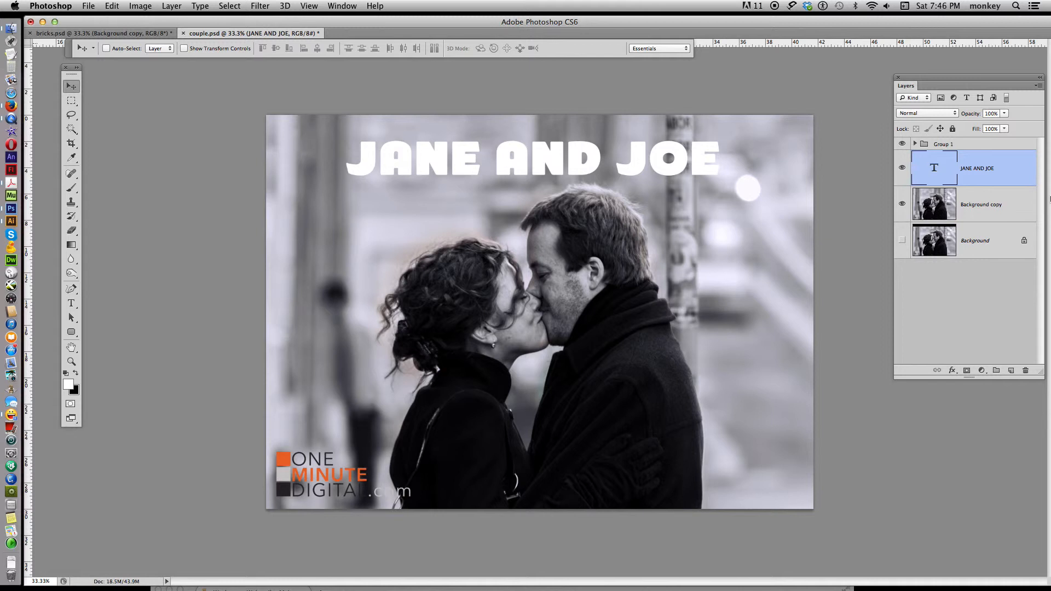